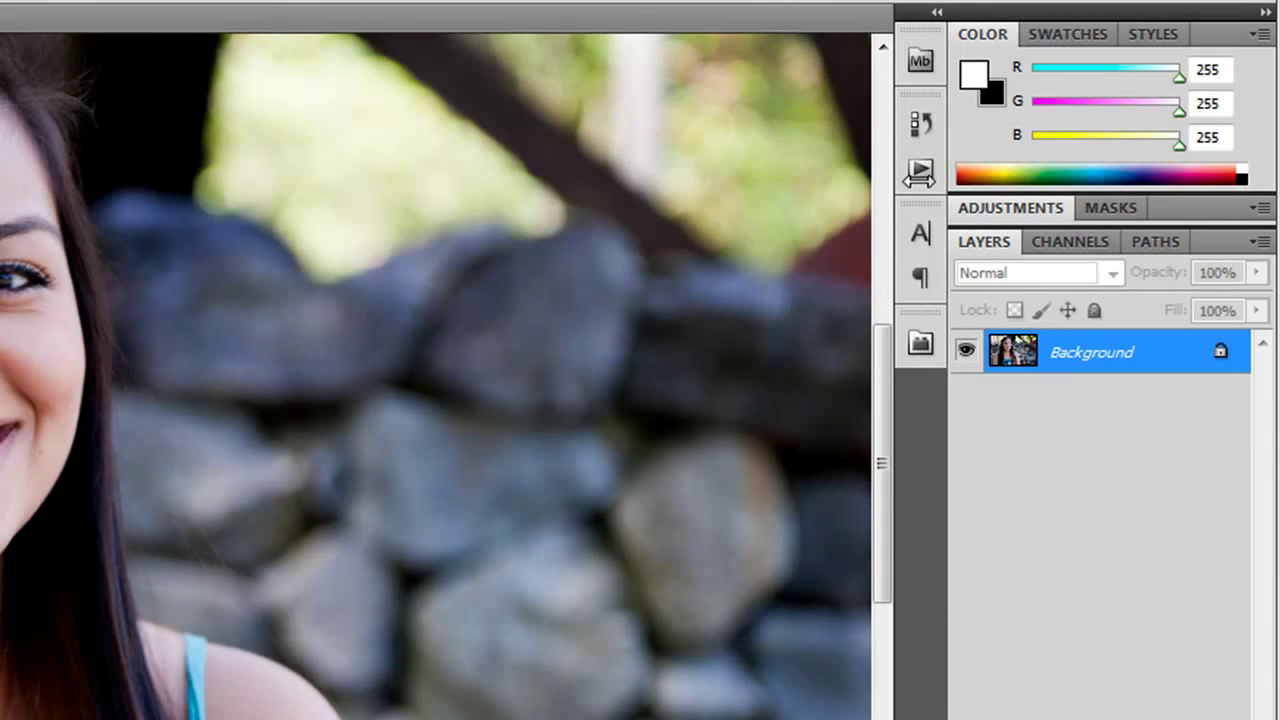
Step: Open the Actions panel and browse Frame Channel, Wood Frame, Cast Shadow, Water Reflection and Vignette
click(920, 170)
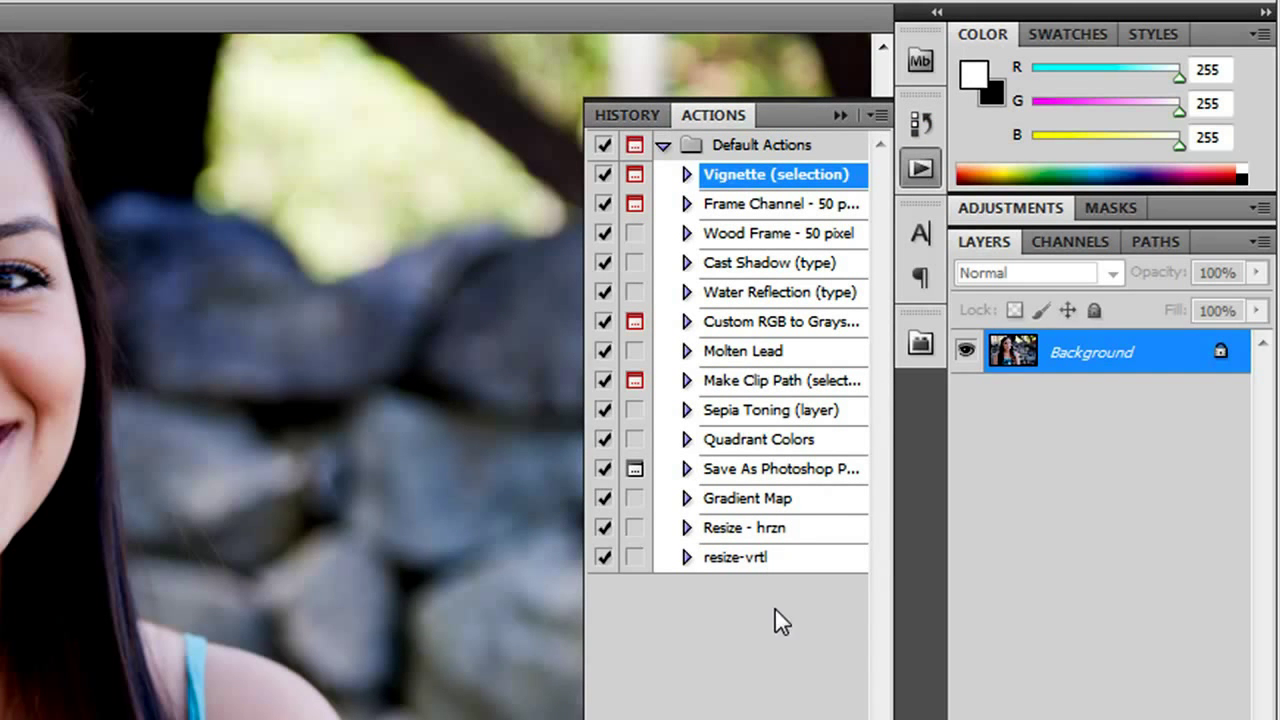
click(742, 206)
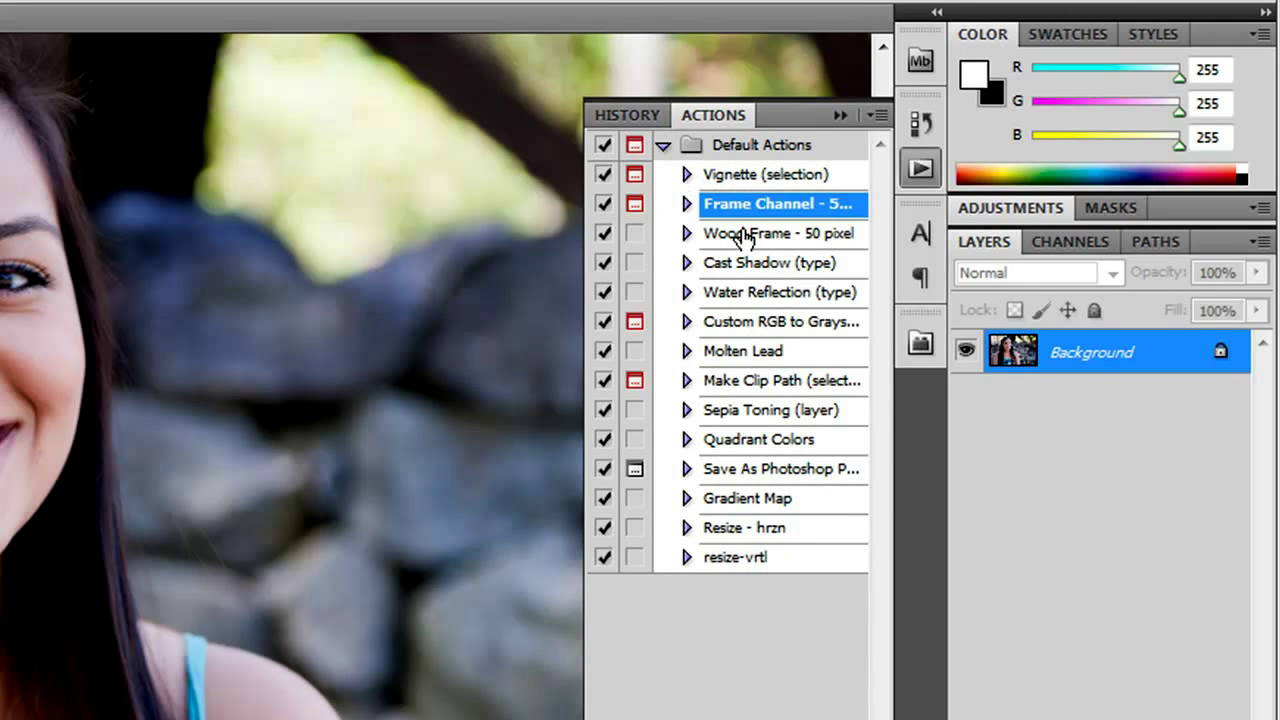
click(742, 236)
click(740, 264)
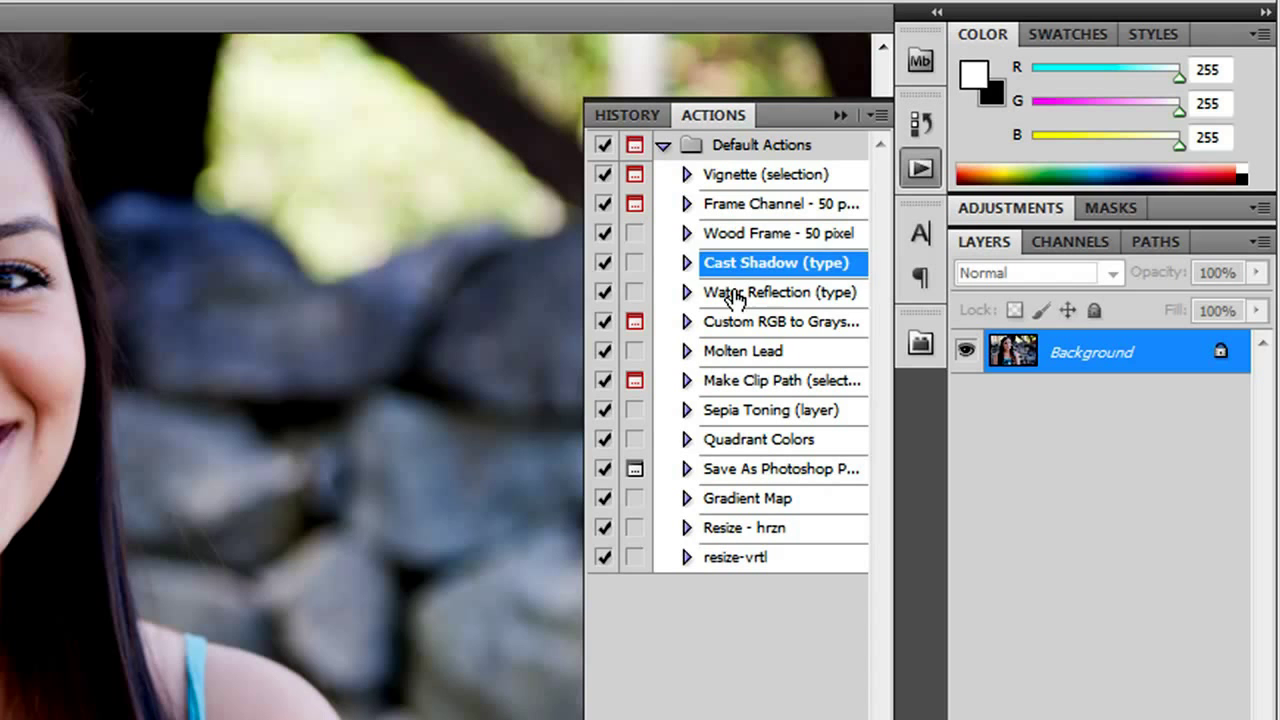
click(730, 296)
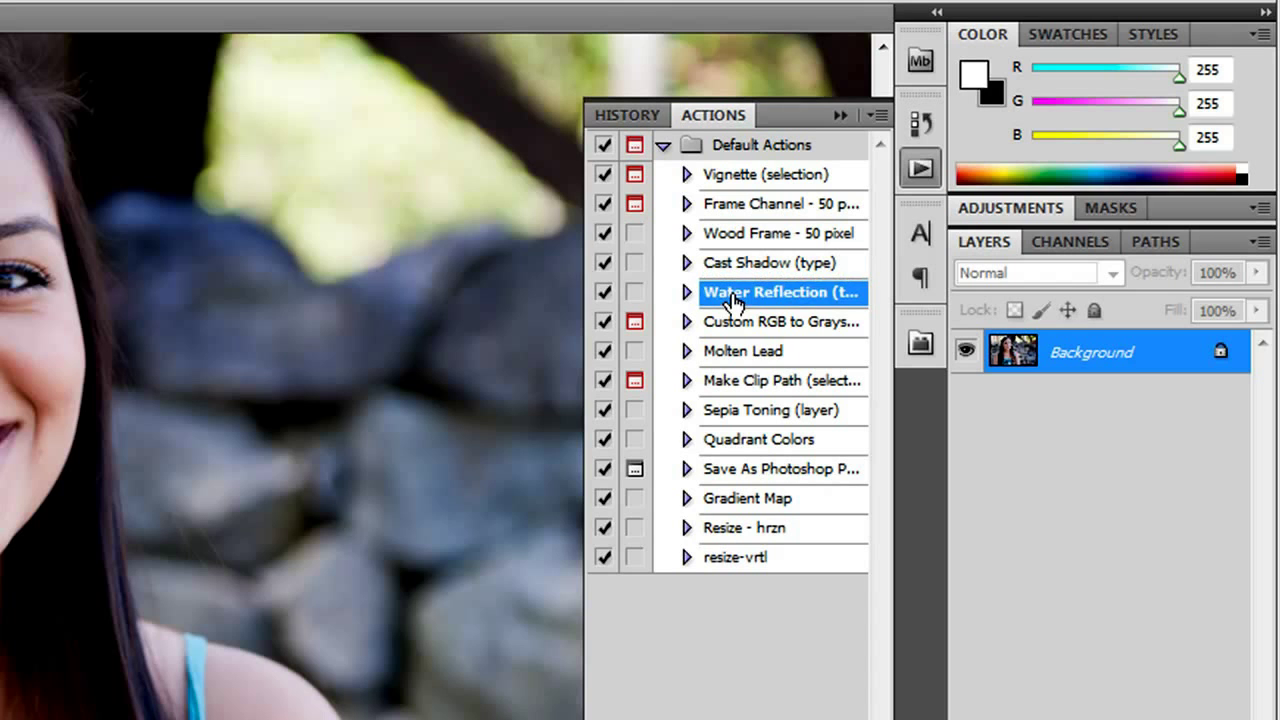
click(766, 178)
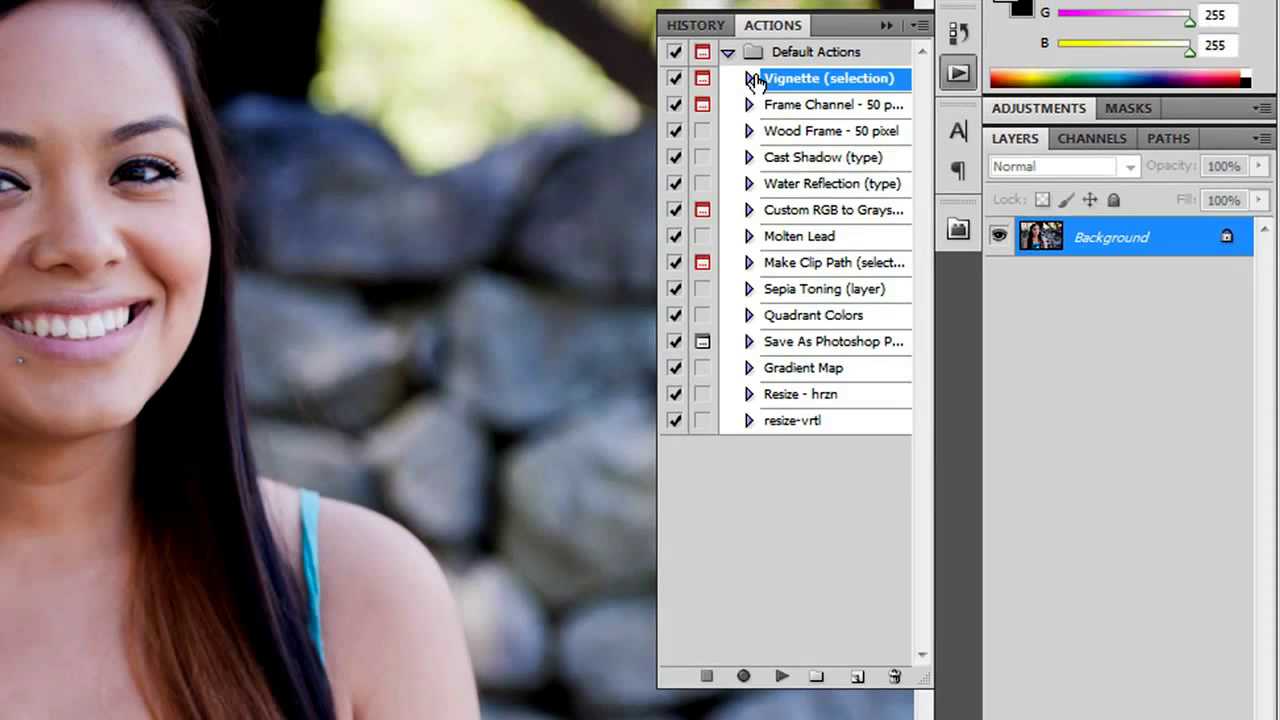
click(749, 80)
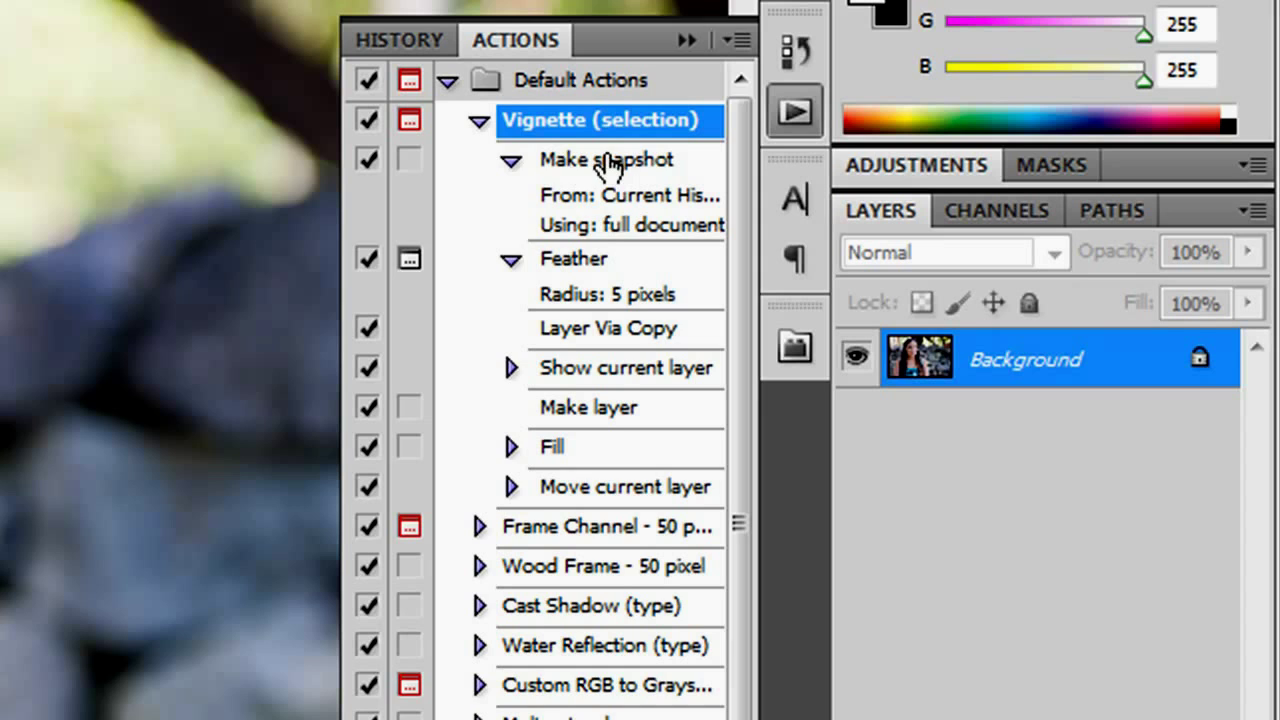
click(479, 122)
click(479, 122)
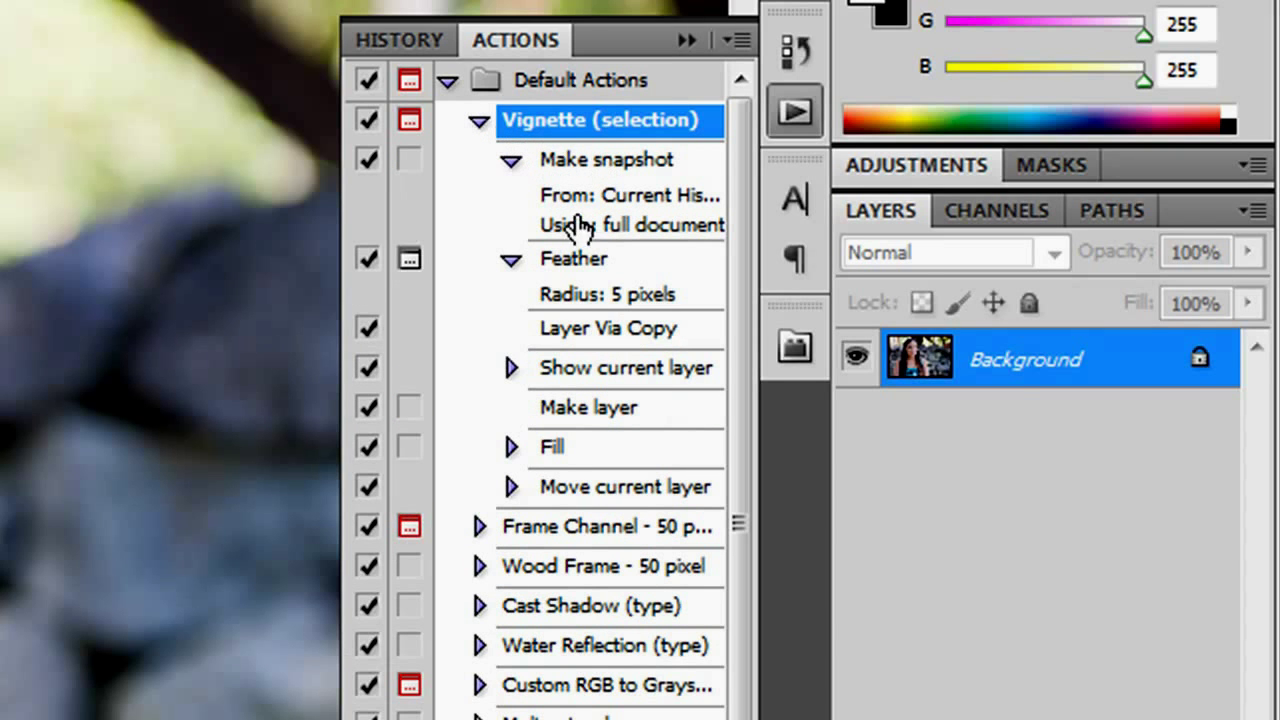
click(579, 258)
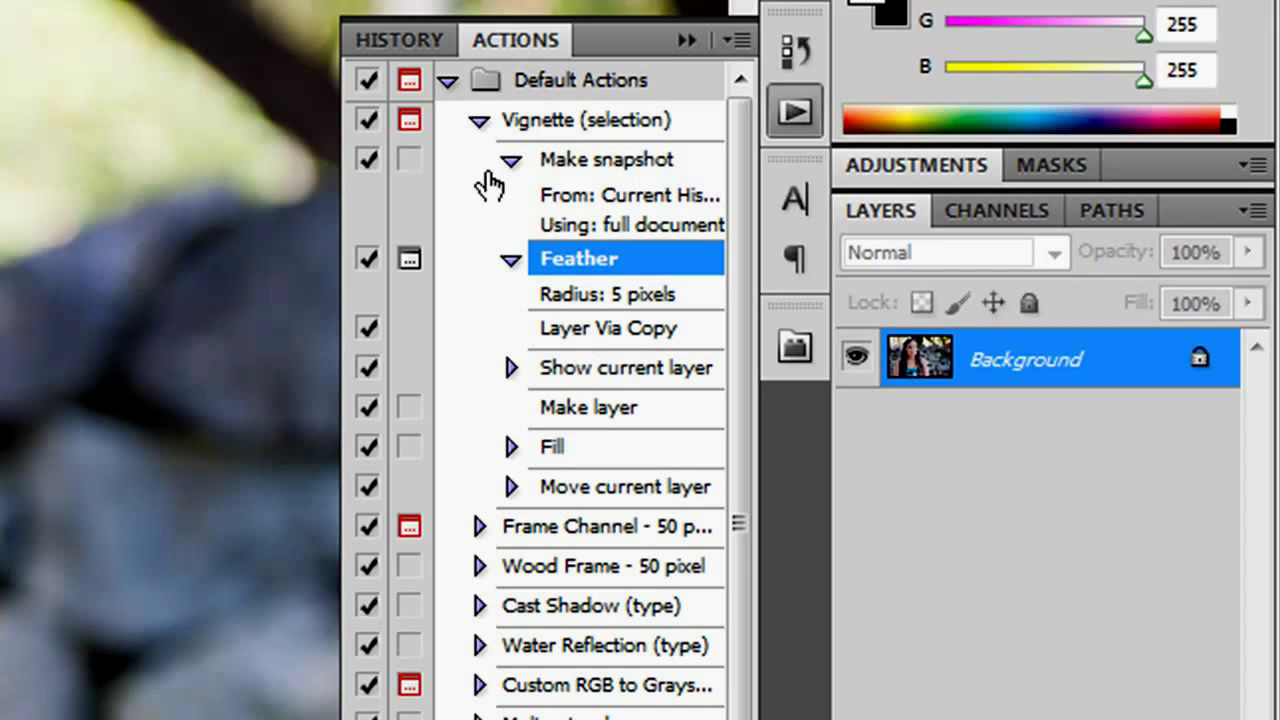
click(479, 120)
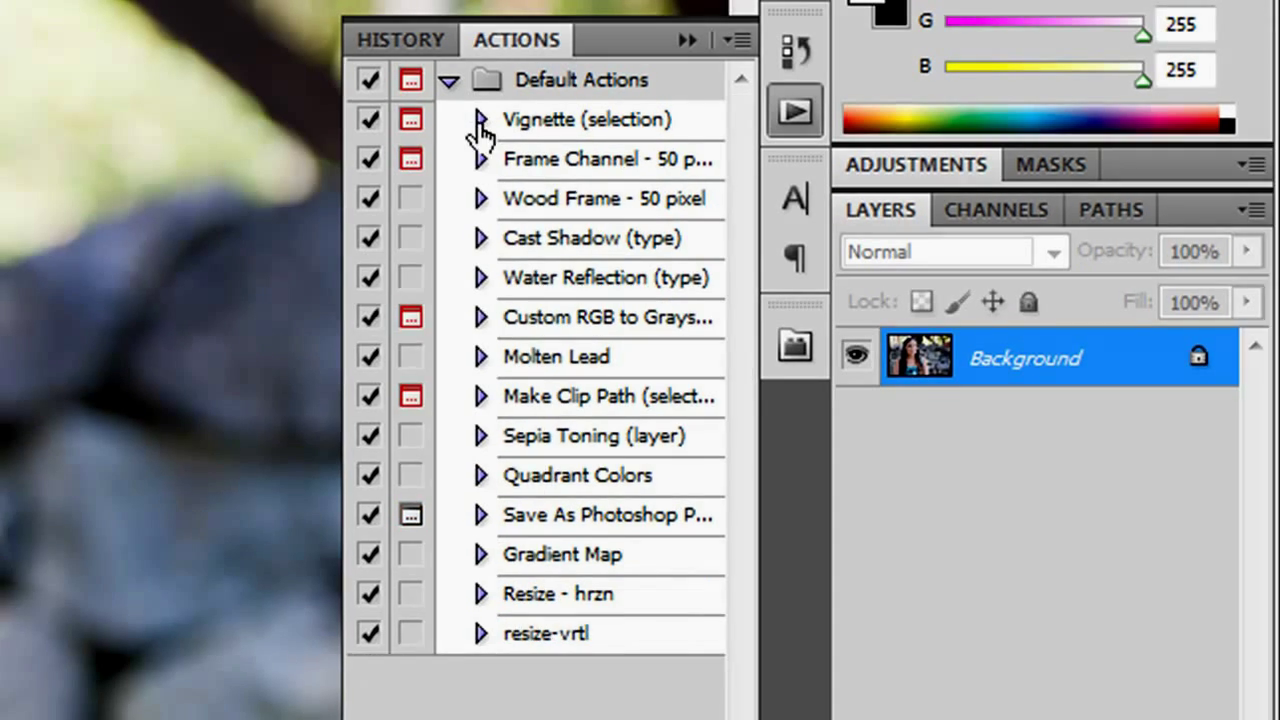
double_click(882, 100)
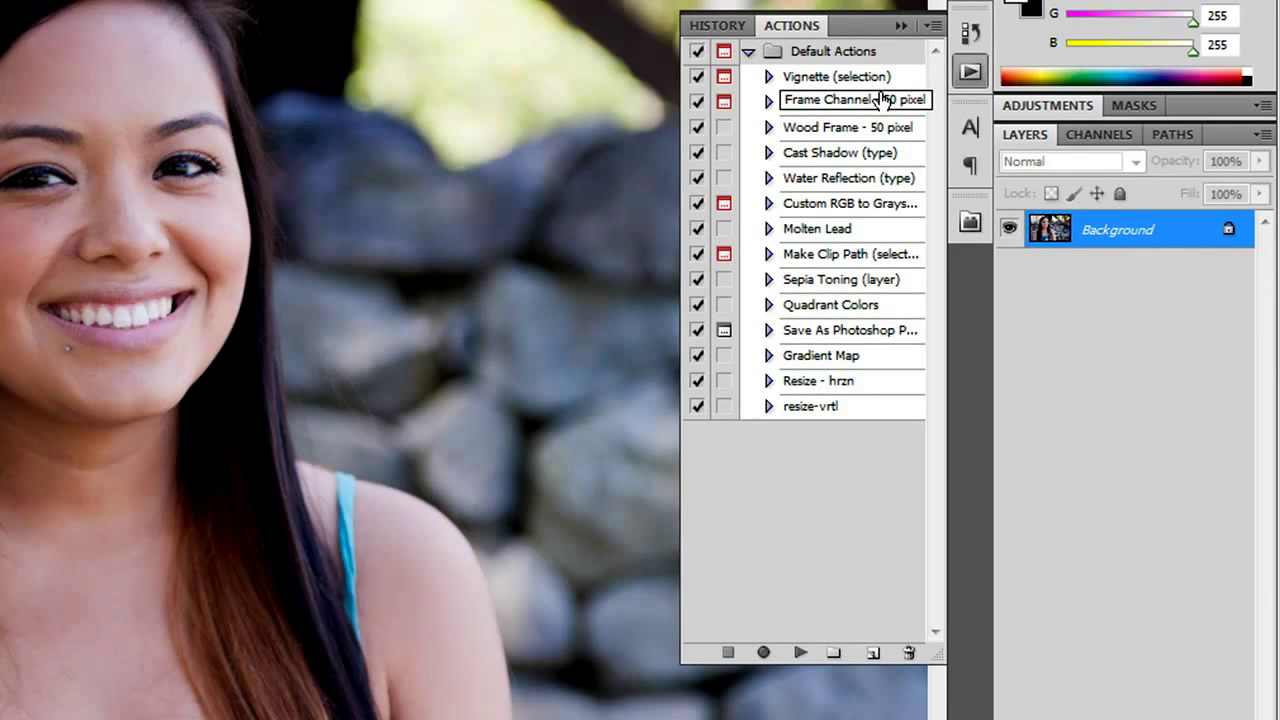
key(Escape)
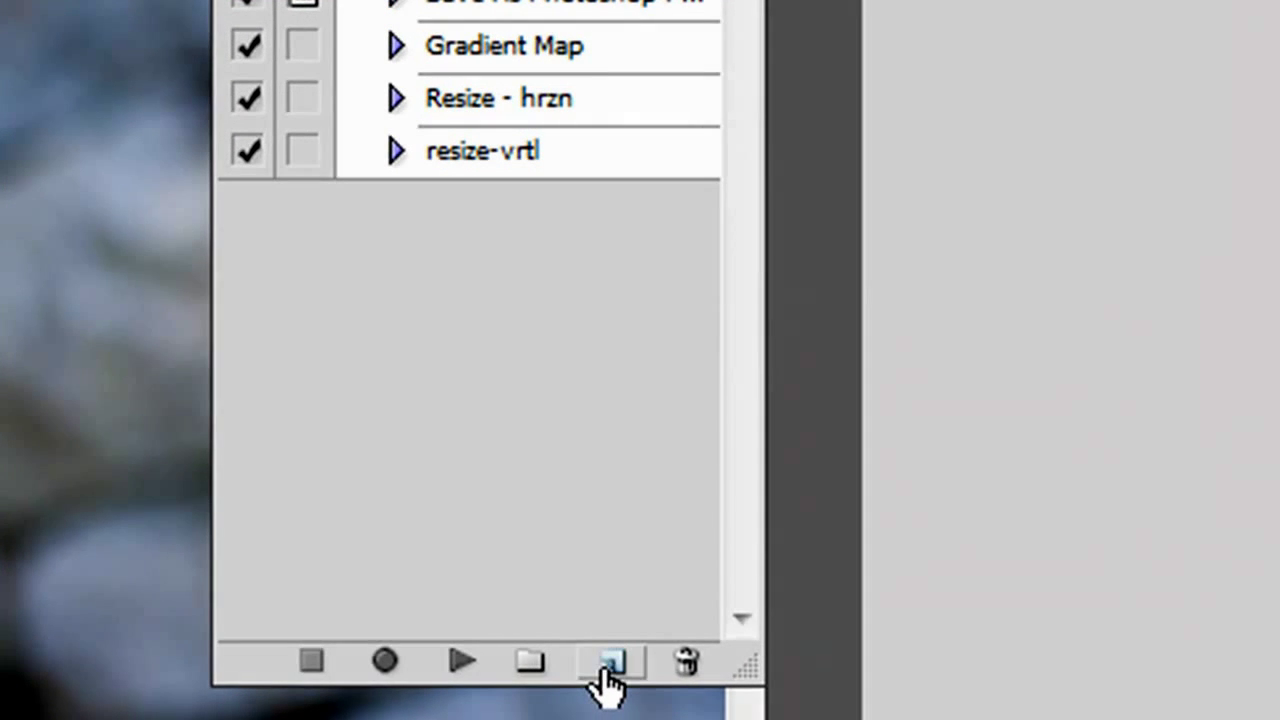
Step: Create a new action named 'Detail' in Default Actions and begin recording
click(610, 664)
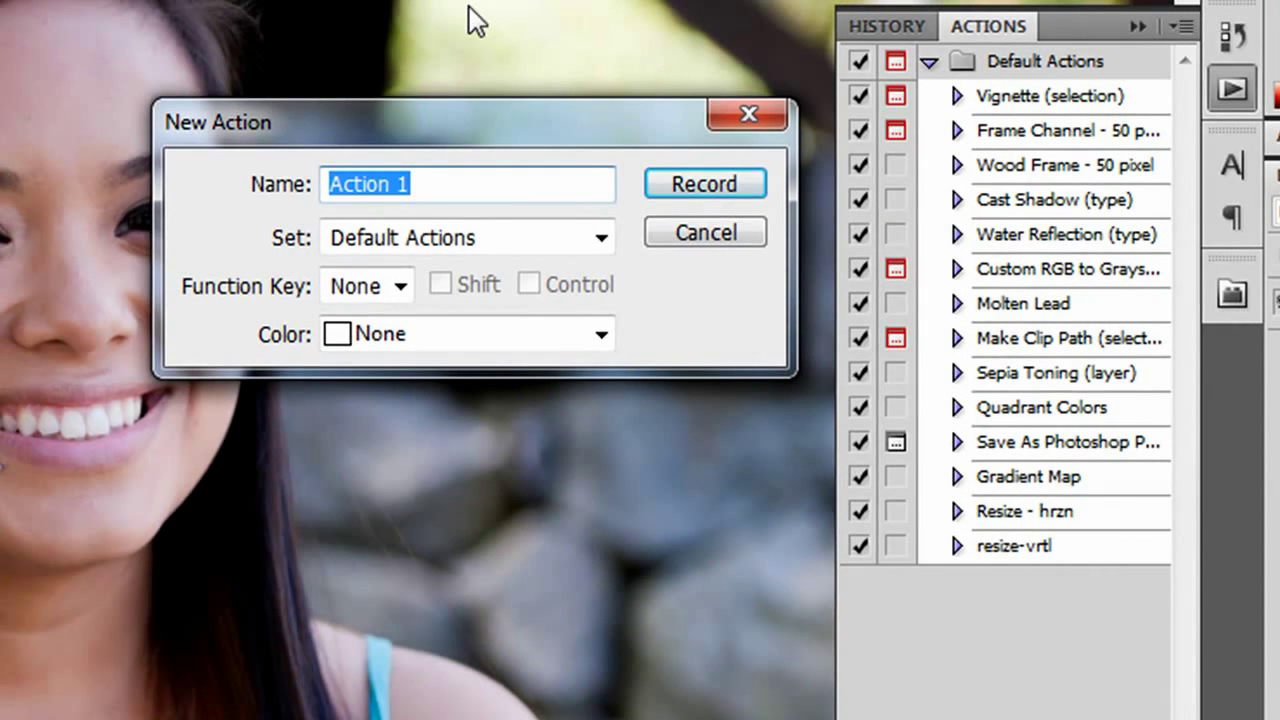
text(Detail)
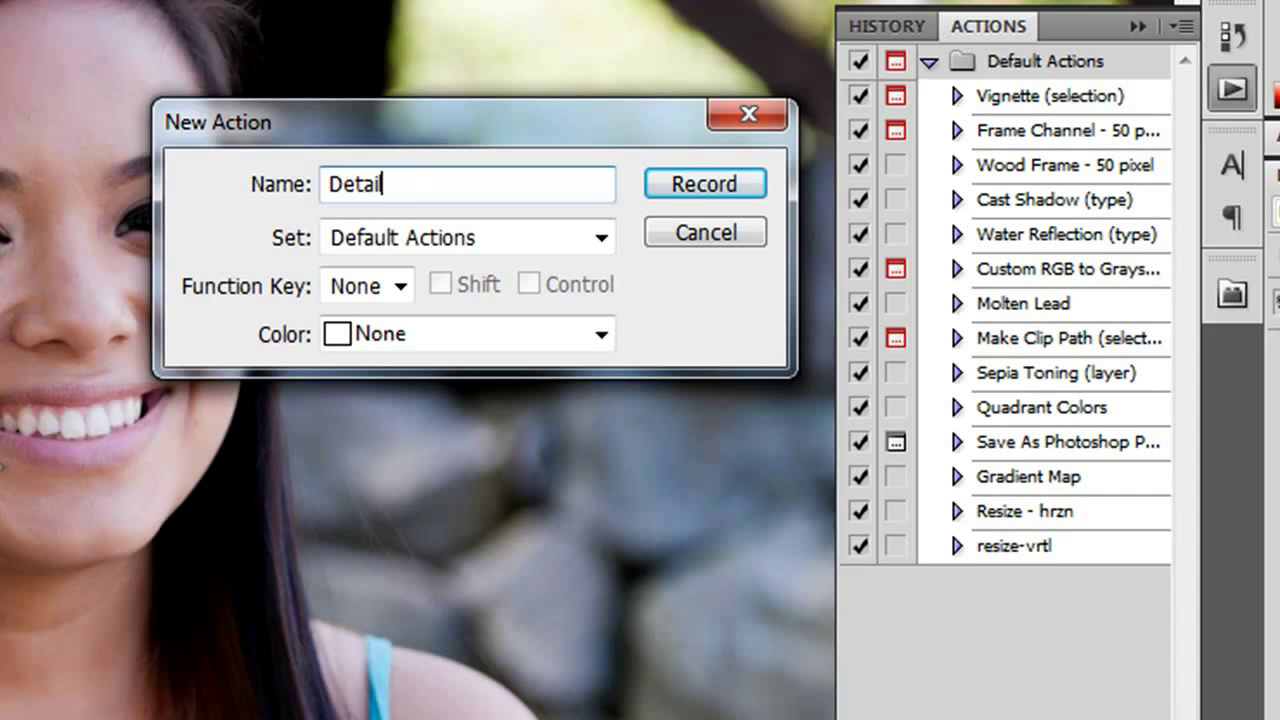
key(Return)
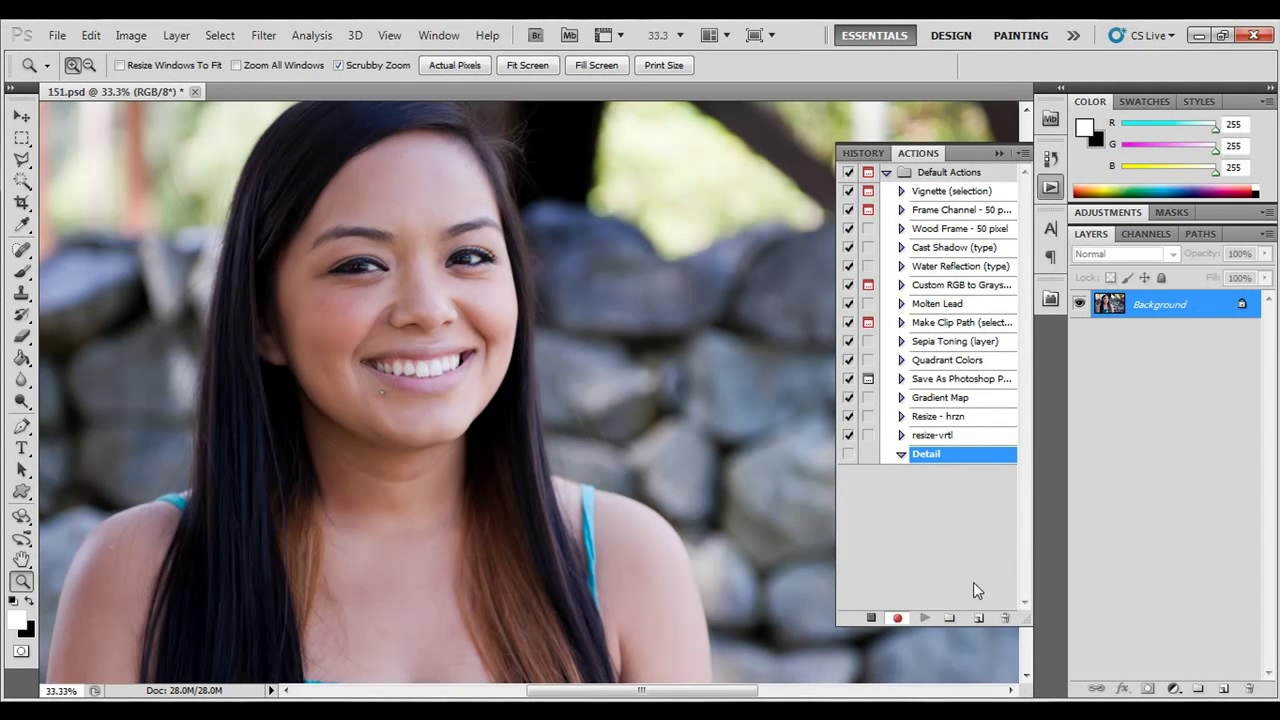
Step: Duplicate the Background layer and rename the copy 'Detail'
drag(1157, 306, 1223, 689)
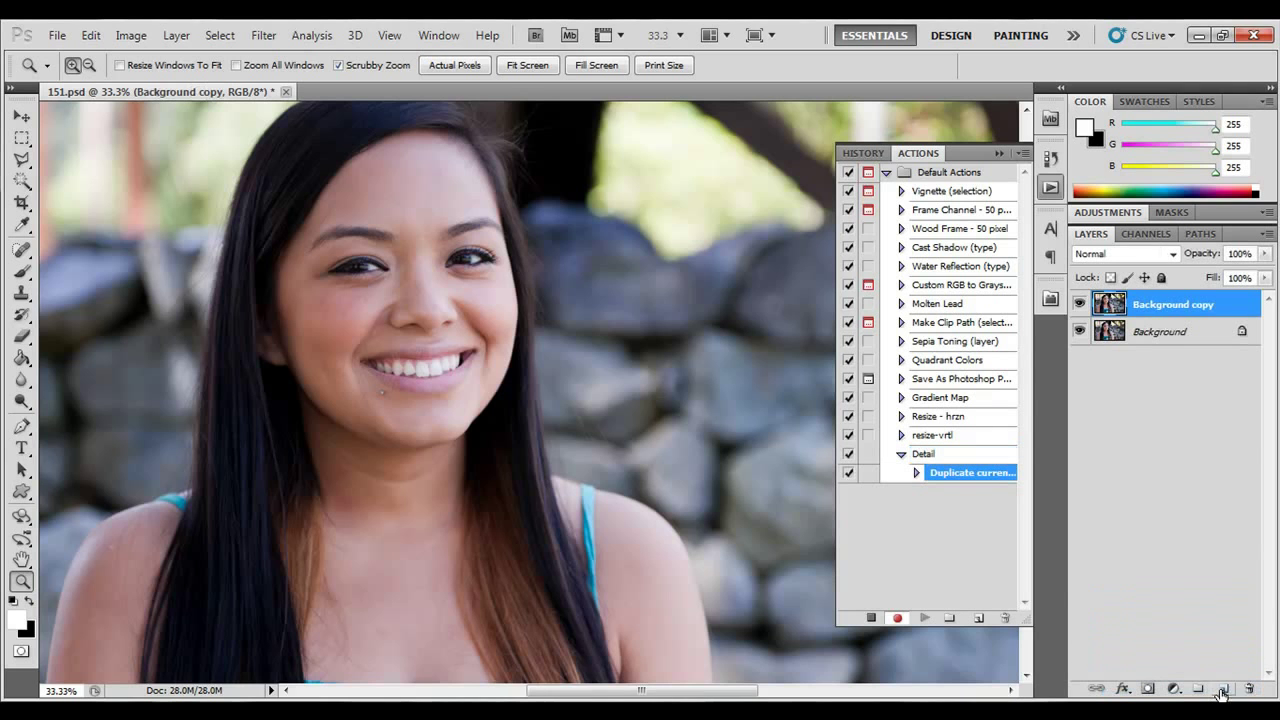
double_click(1183, 304)
text(De)
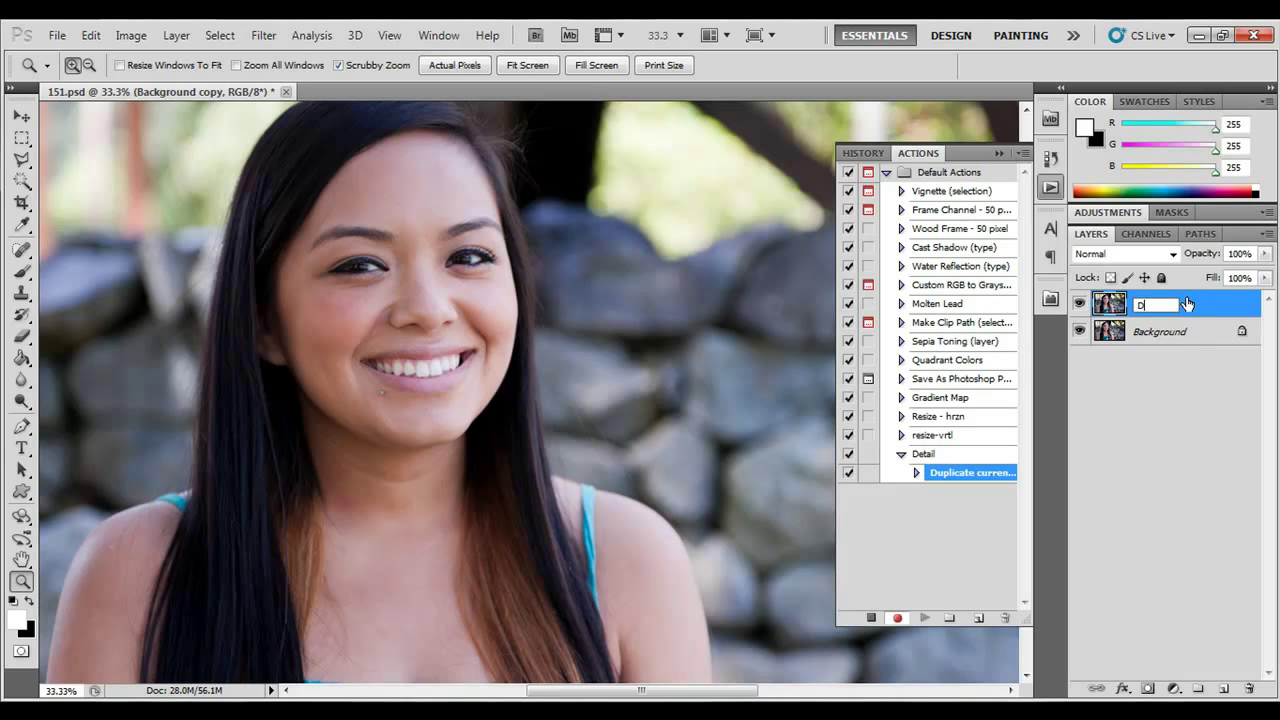
text(tail)
key(Return)
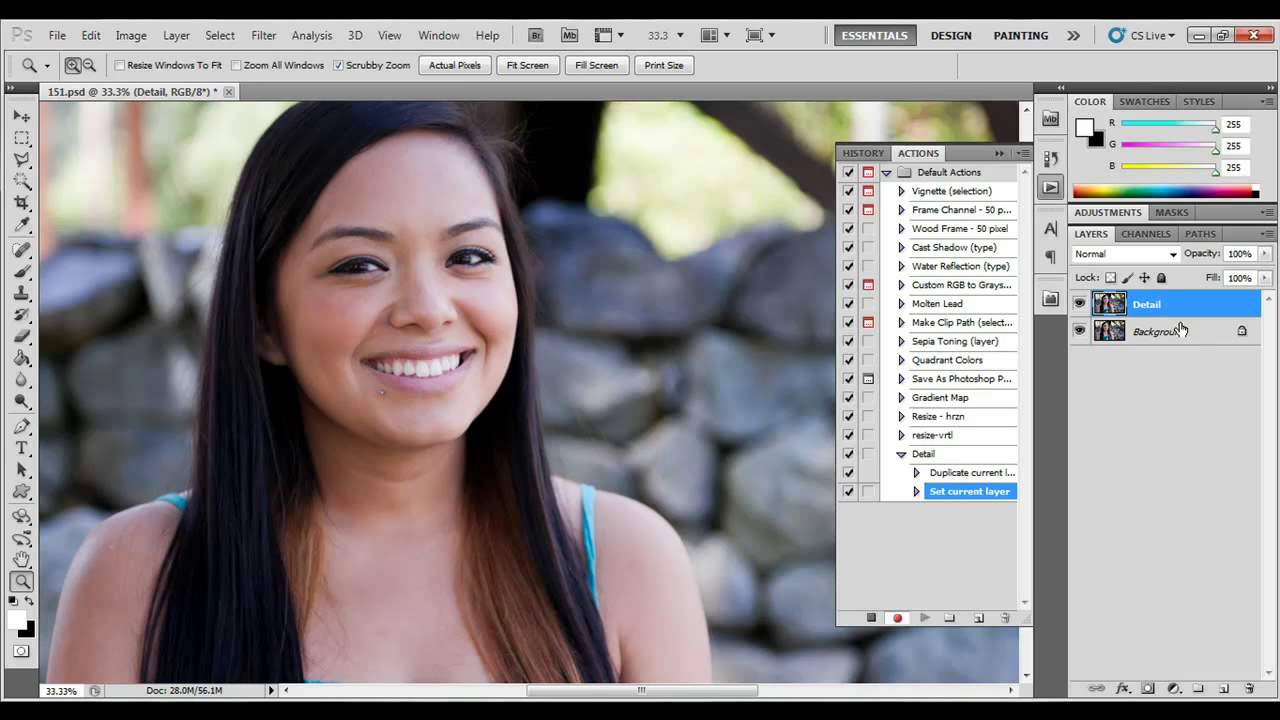
Step: Apply Unsharp Mask at 200%, radius 1, threshold 5 and review the recorded step
click(264, 35)
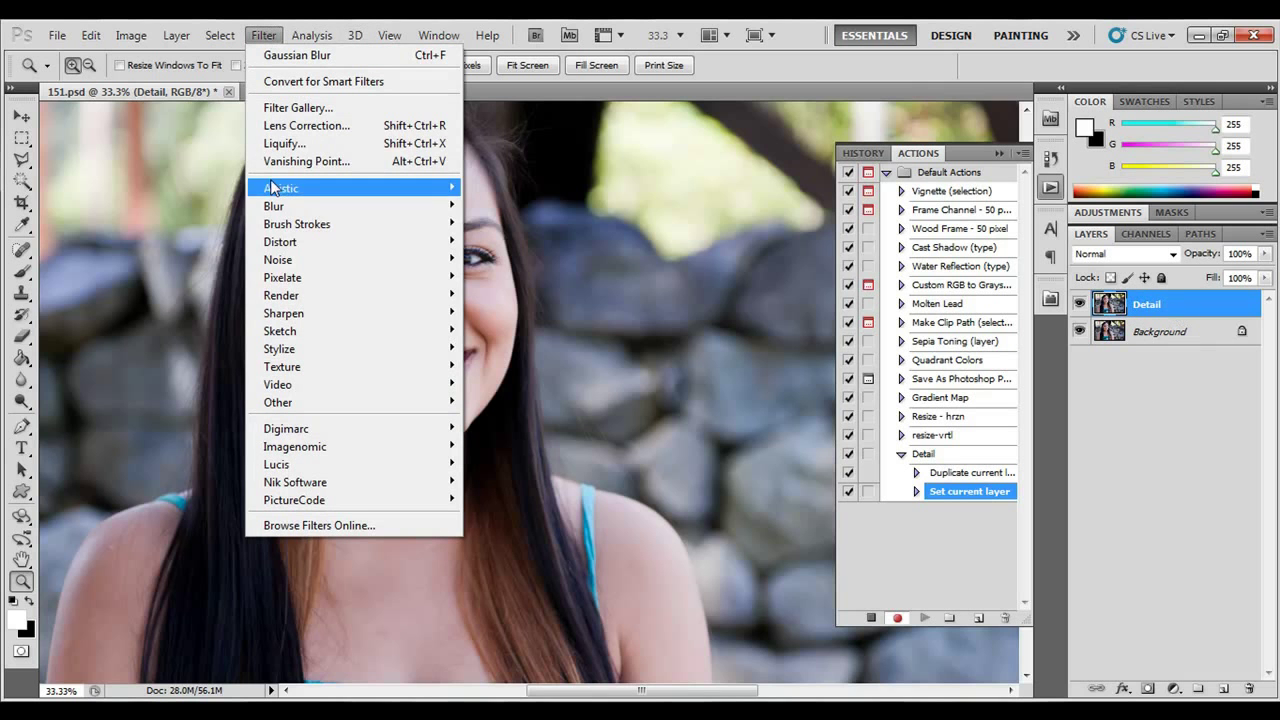
mouse_move(285, 314)
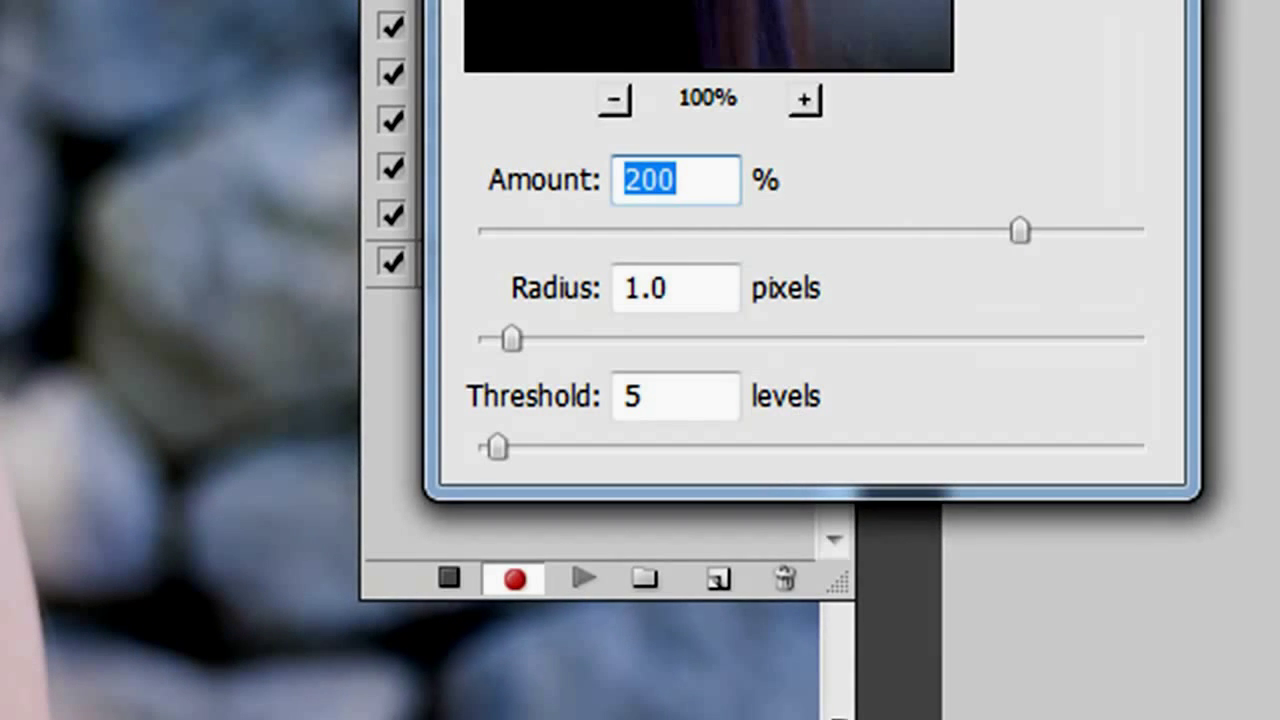
key(Return)
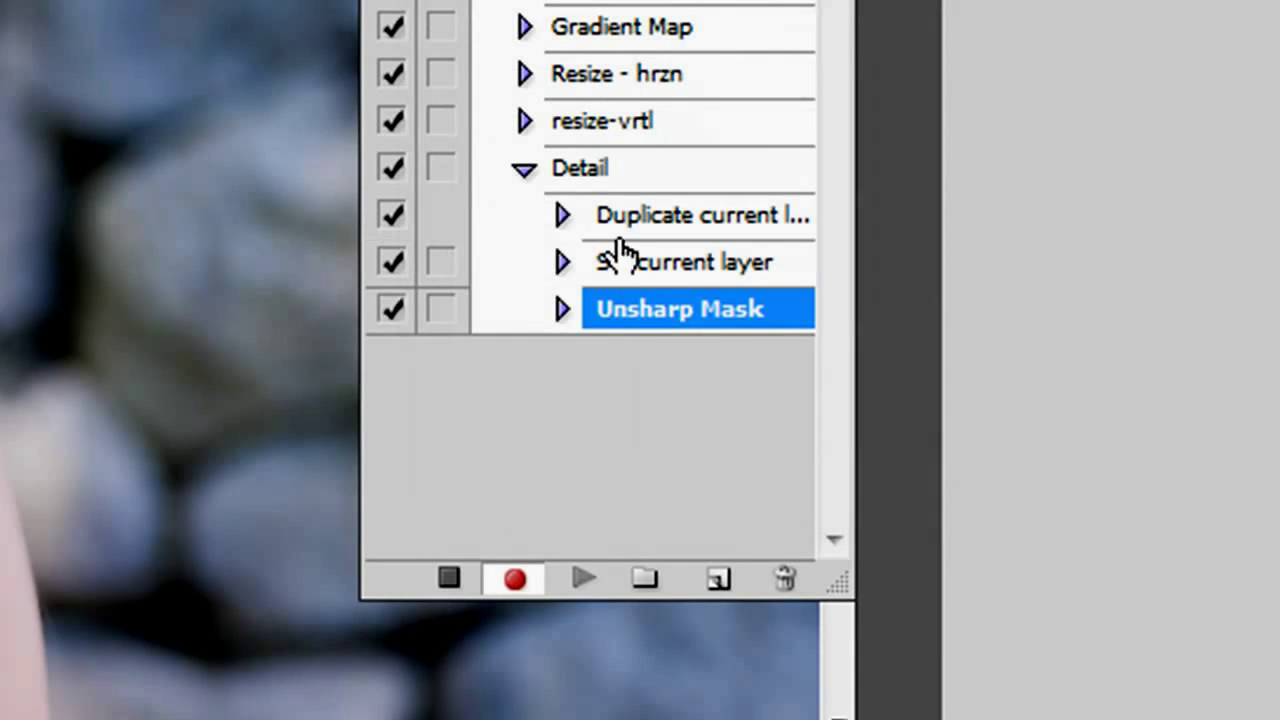
click(561, 312)
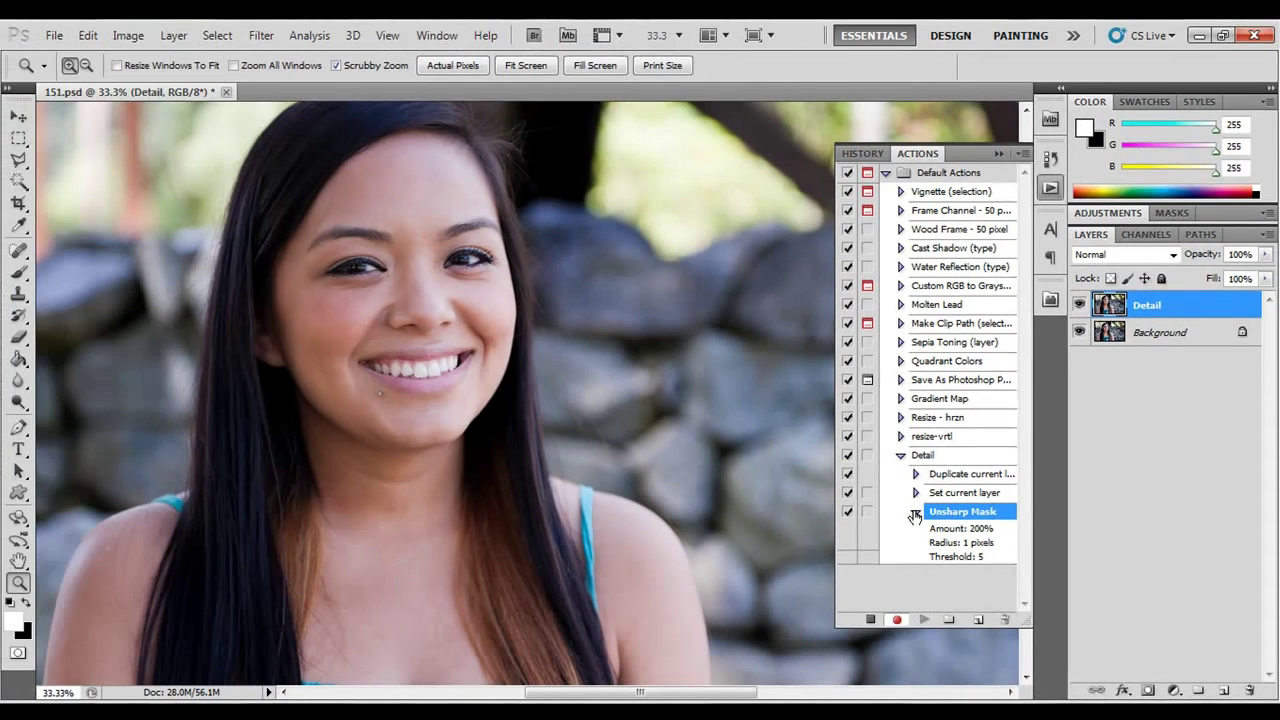
click(865, 484)
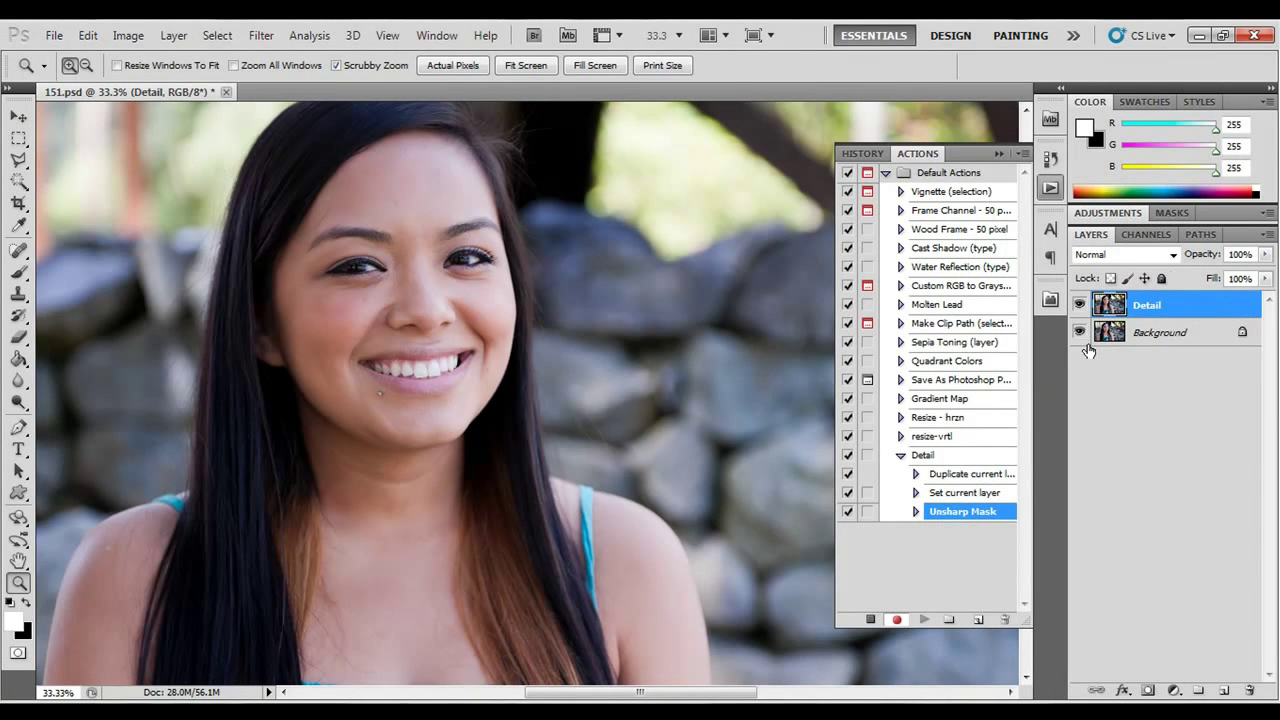
Step: Toggle the Detail layer's visibility off and on, then zoom in on the face
click(1079, 306)
click(1079, 306)
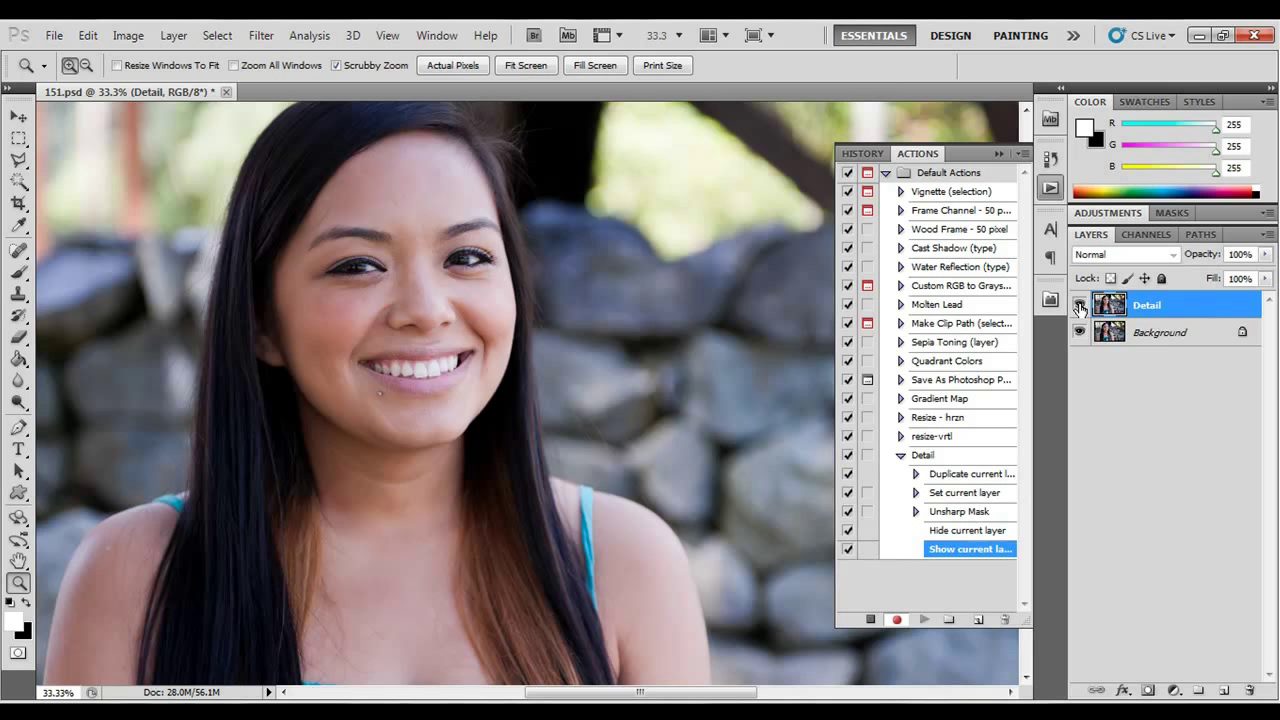
click(425, 258)
click(404, 251)
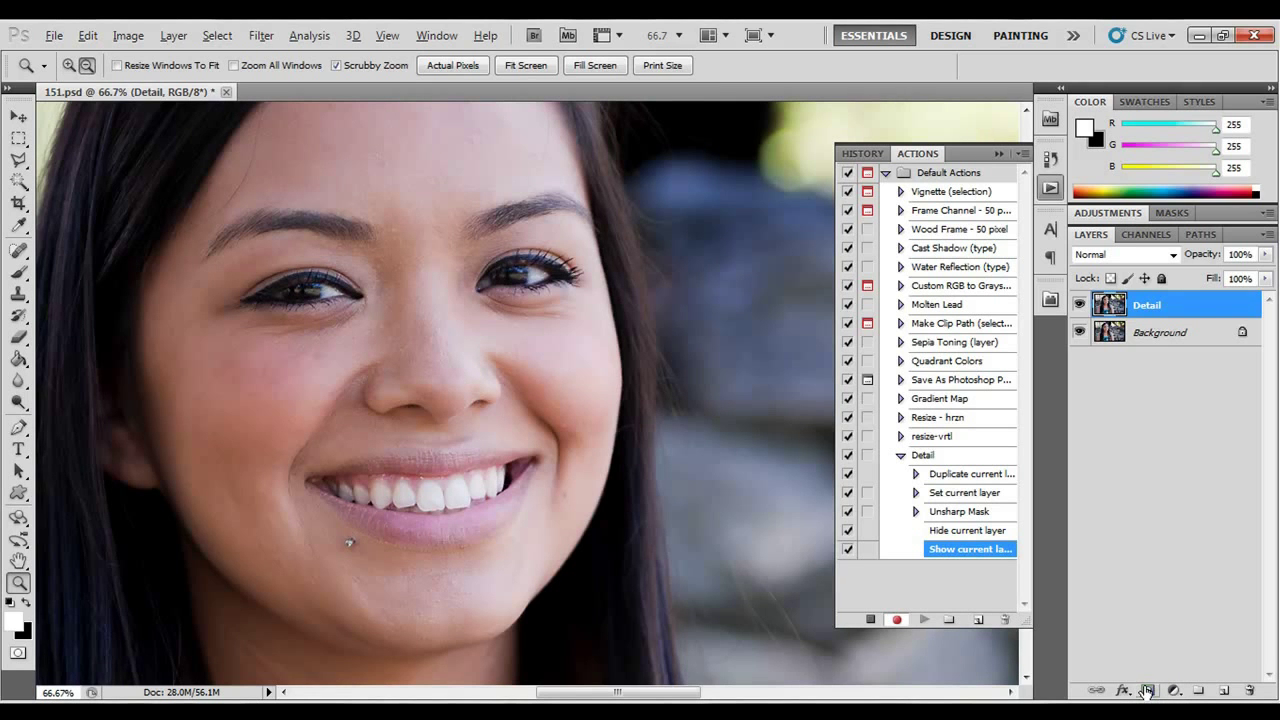
Step: Add a black hide-all mask to the Detail layer, set foreground to white, and select the Brush
alt+click(1147, 690)
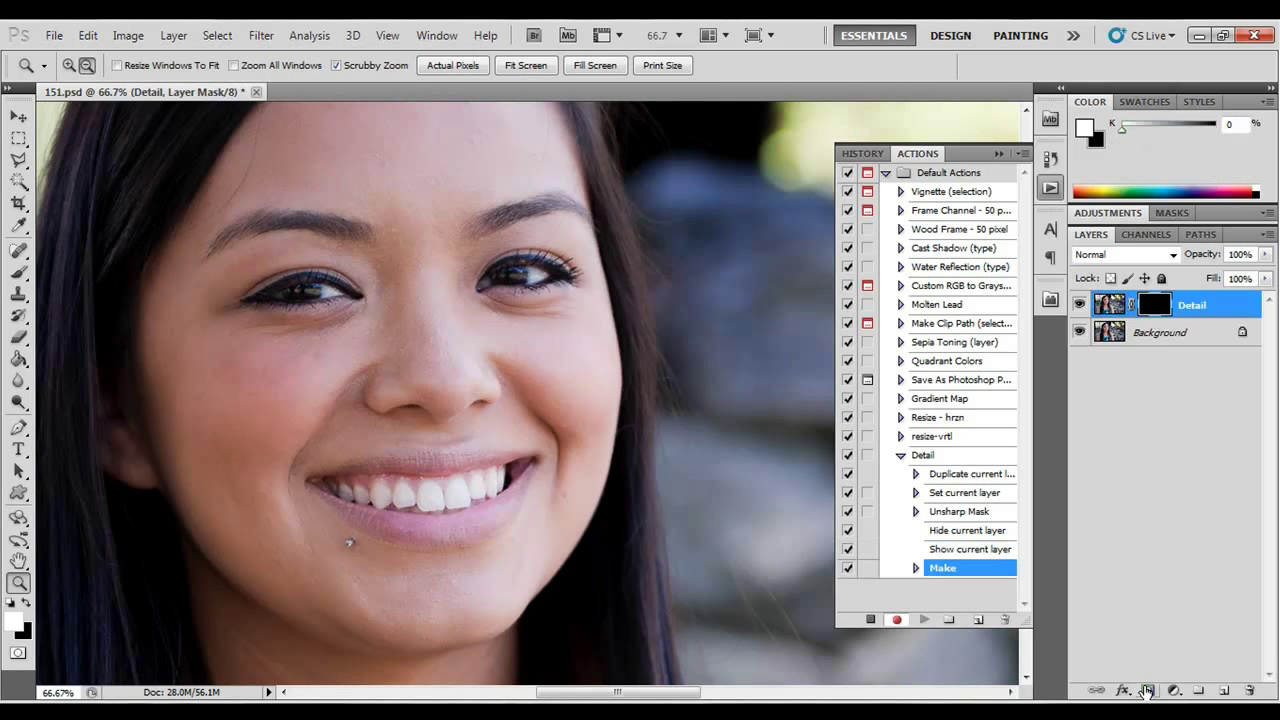
click(14, 622)
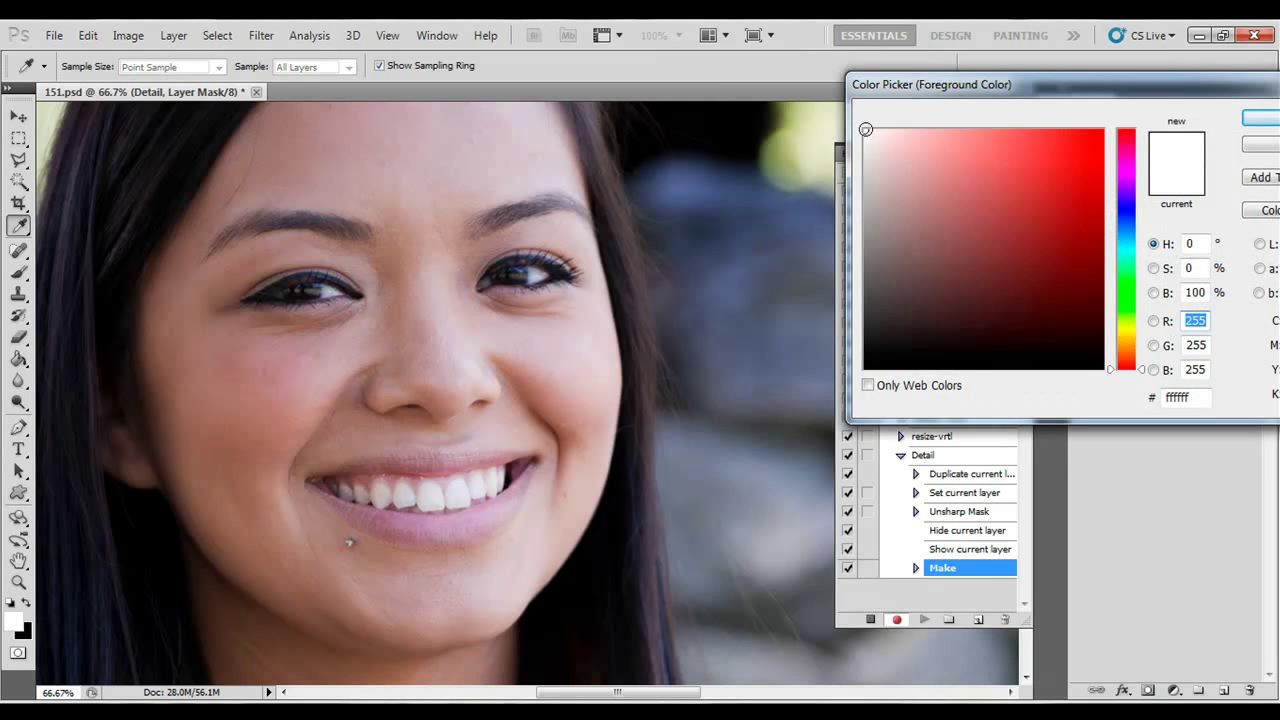
click(1274, 120)
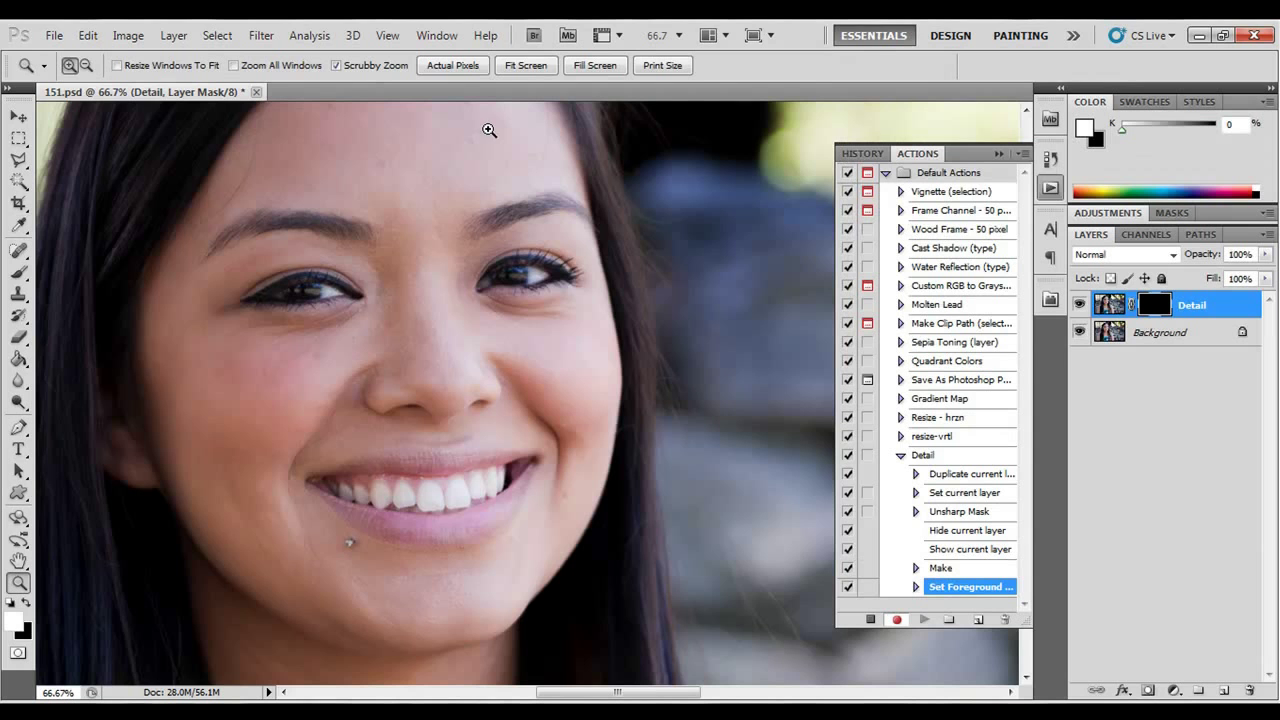
click(24, 275)
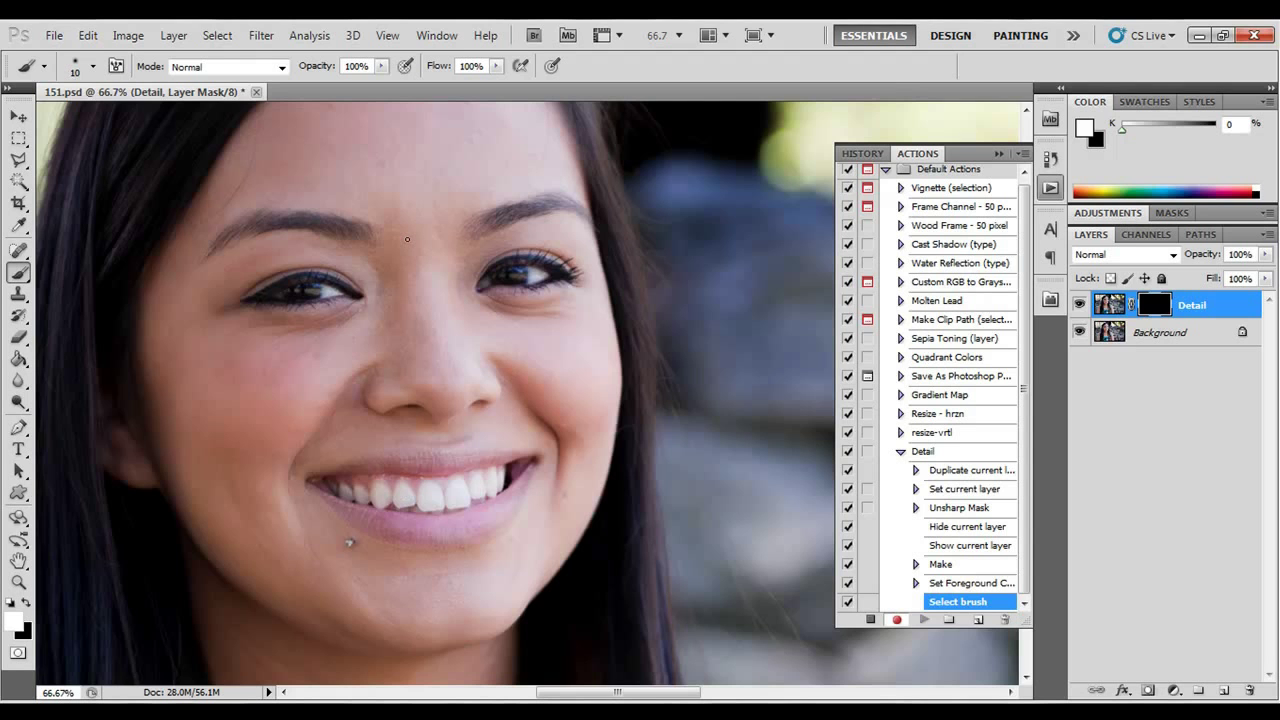
Step: Stop recording the Detail action and enlarge the brush from 10 to 25
click(871, 621)
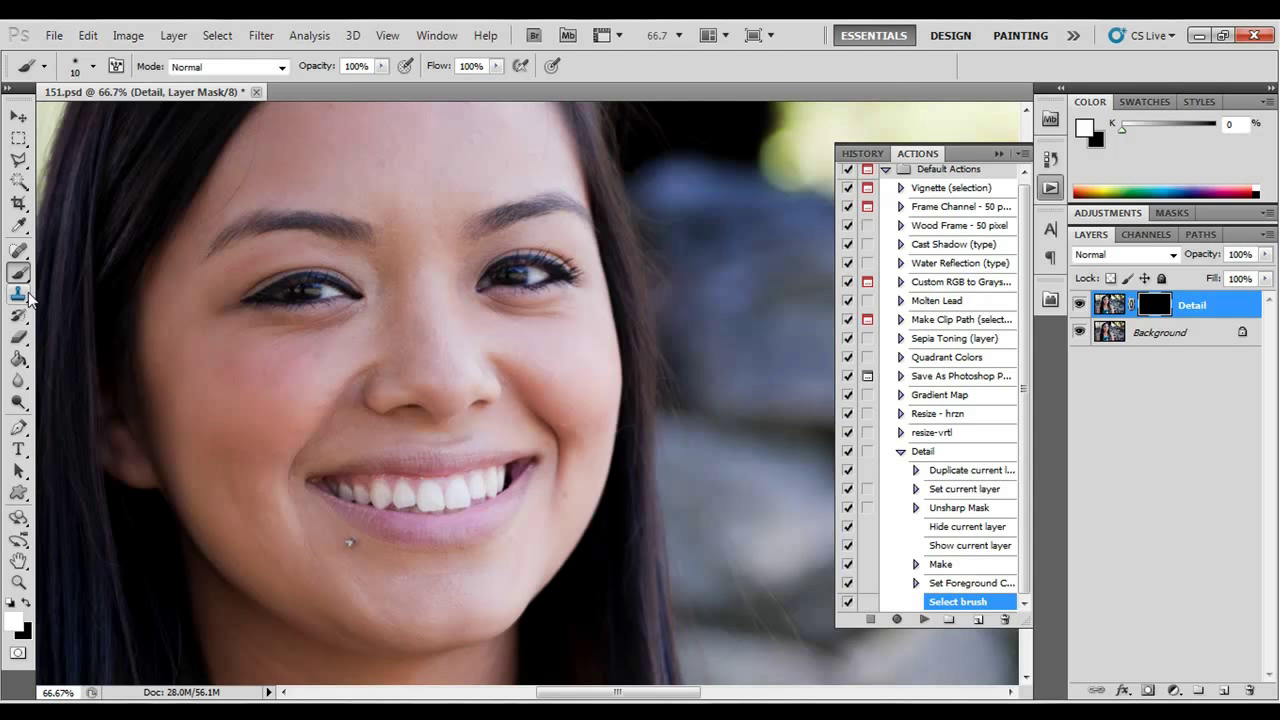
key(bracketright)
key(bracketright)
key(bracketright)
key(bracketright)
key(bracketright)
key(bracketright)
key(bracketright)
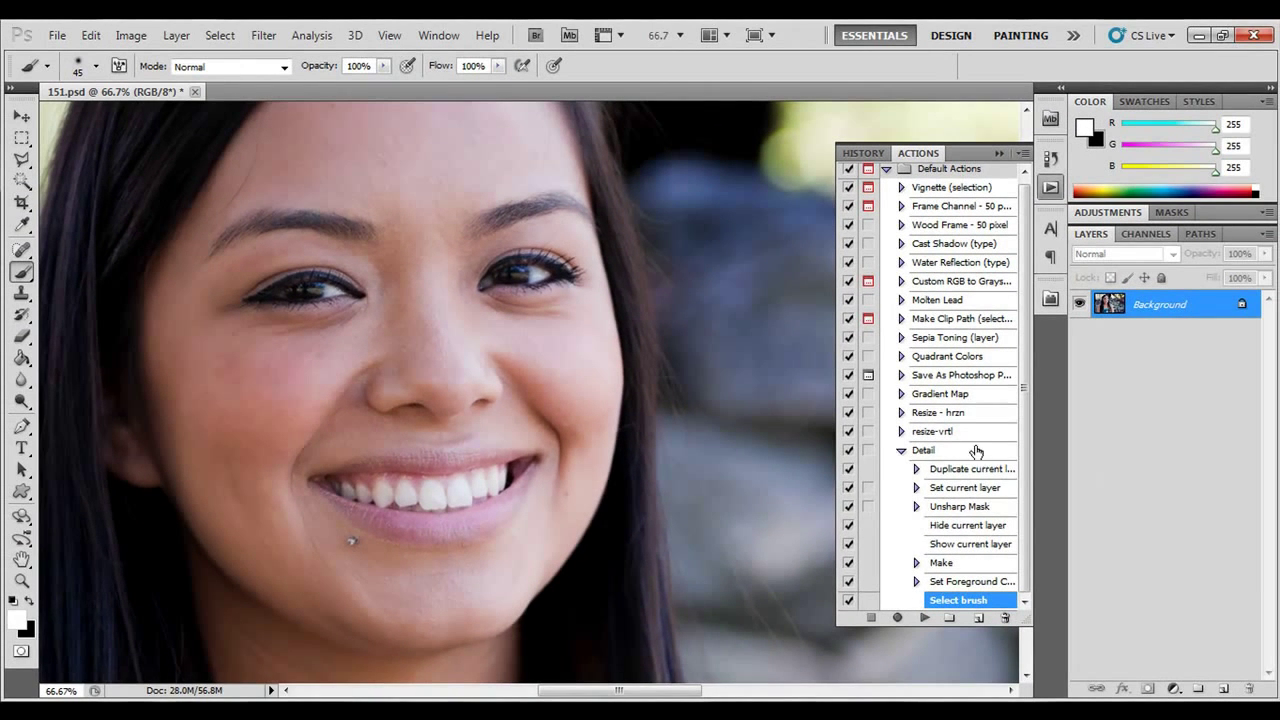
Step: Collapse and select the Detail action, then play it on the portrait
click(902, 451)
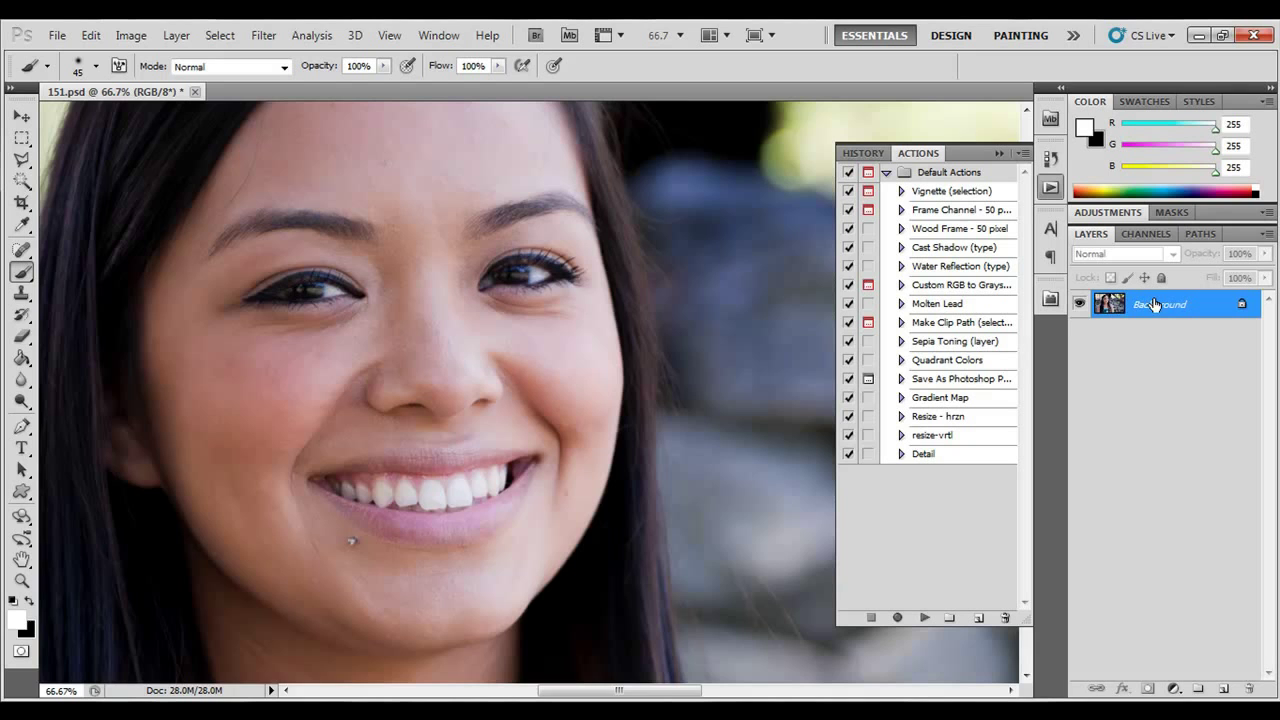
click(918, 456)
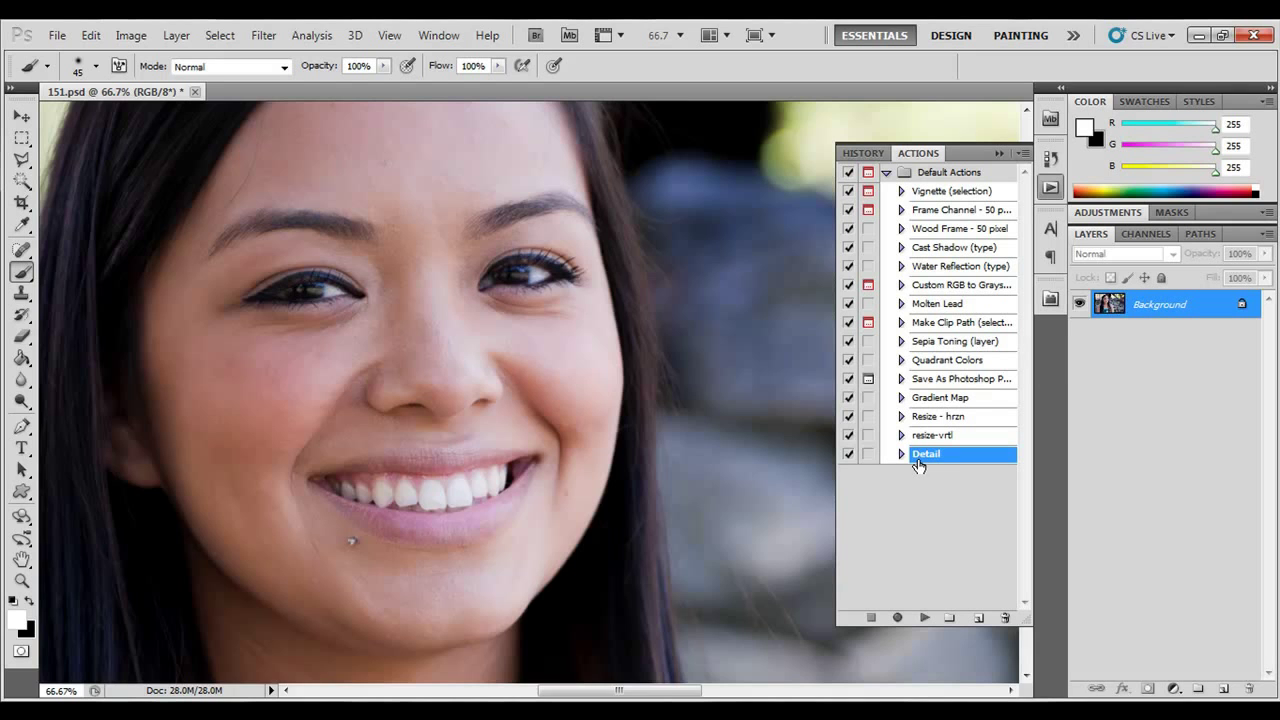
click(926, 619)
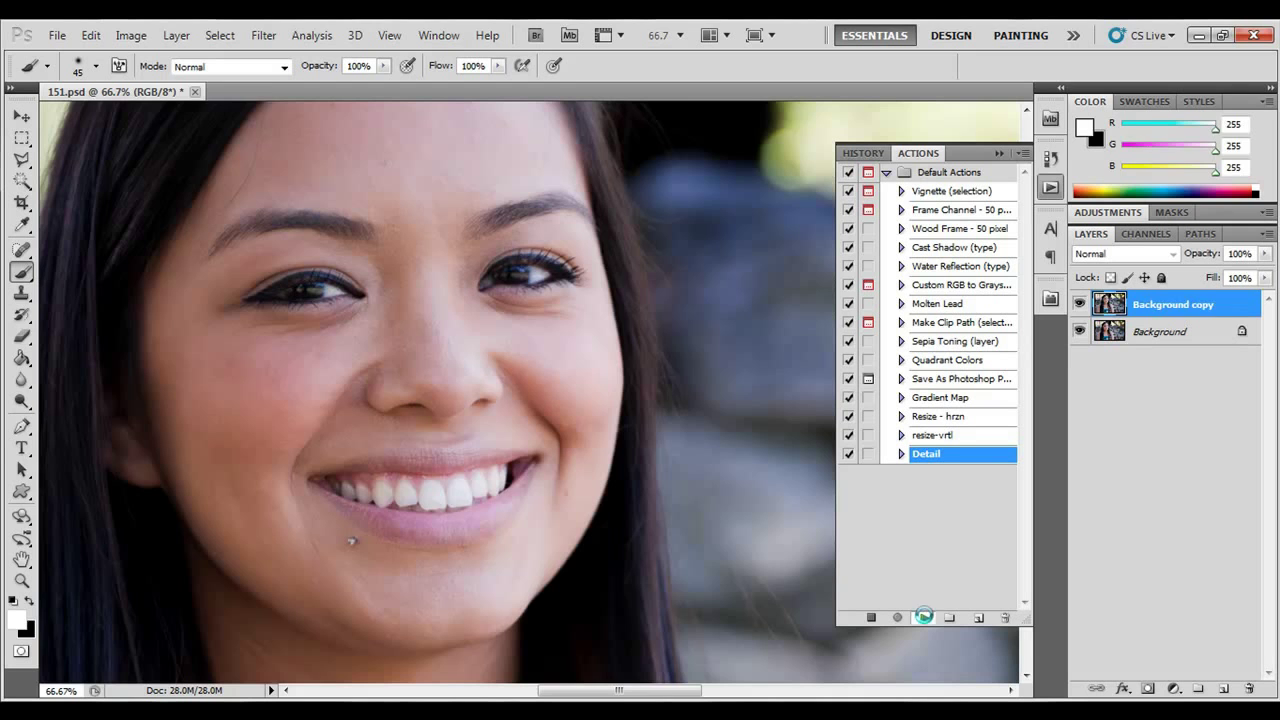